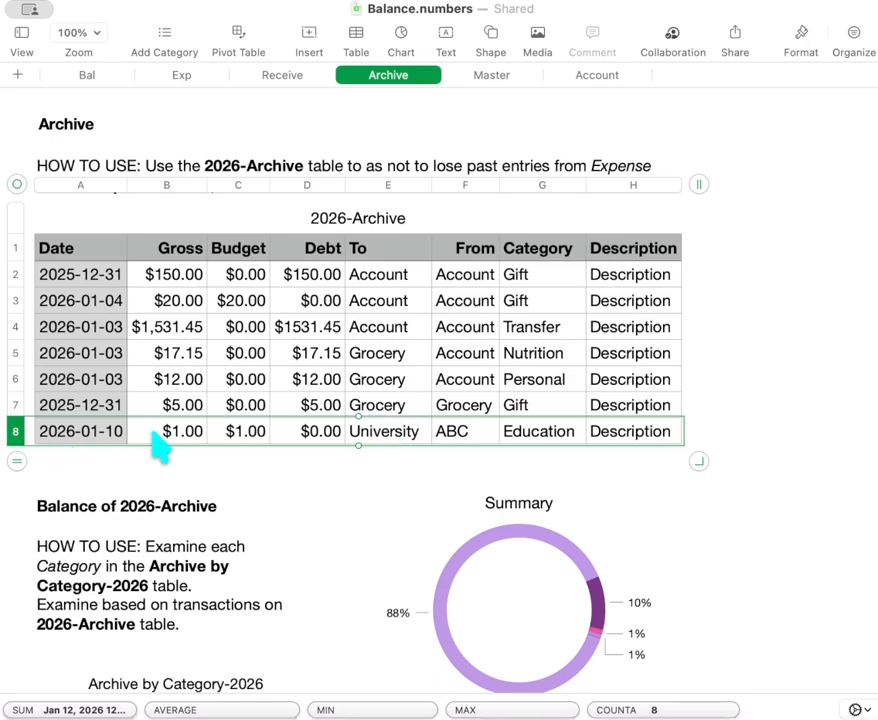
Step: Inspect the ABC entry in the 2026-Archive table and the formulas in cells A2 and A1 of Accounts-ABC on the Account sheet
{"action": "left_click", "coordinate": [478, 443]}
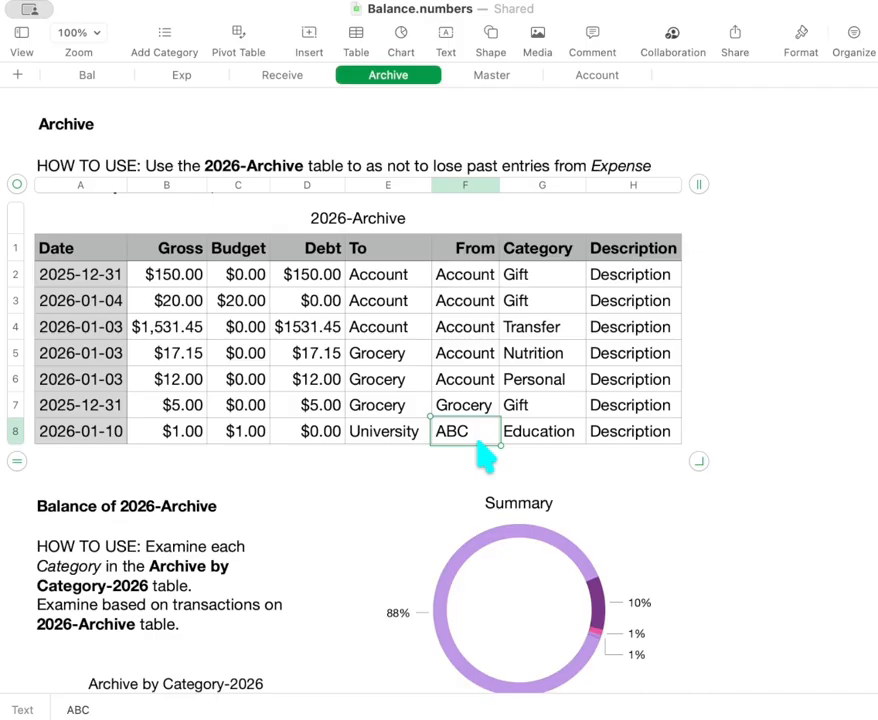
{"action": "left_click", "coordinate": [594, 80]}
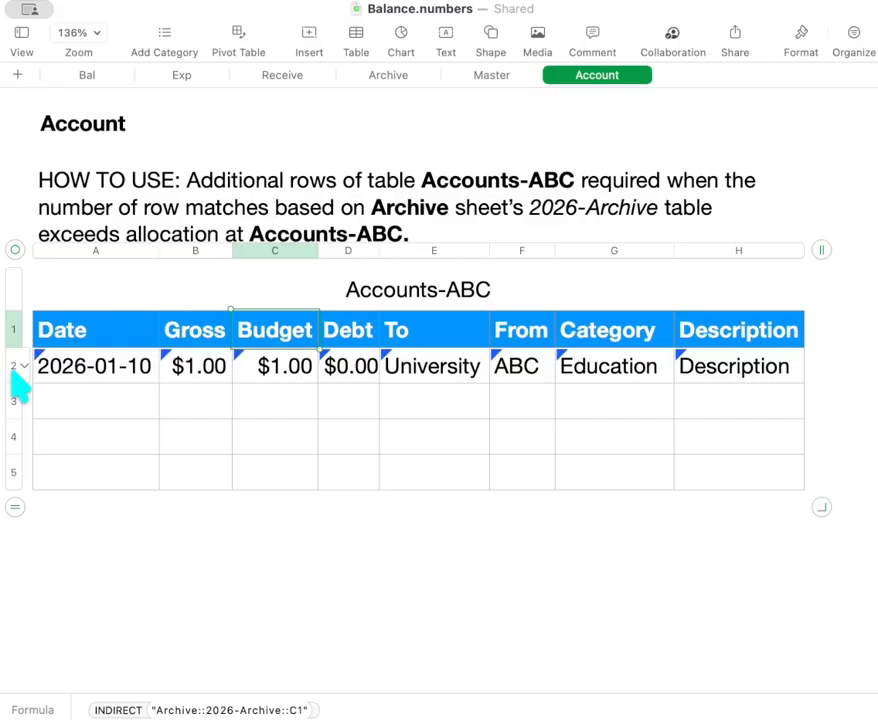
{"action": "left_click", "coordinate": [50, 368]}
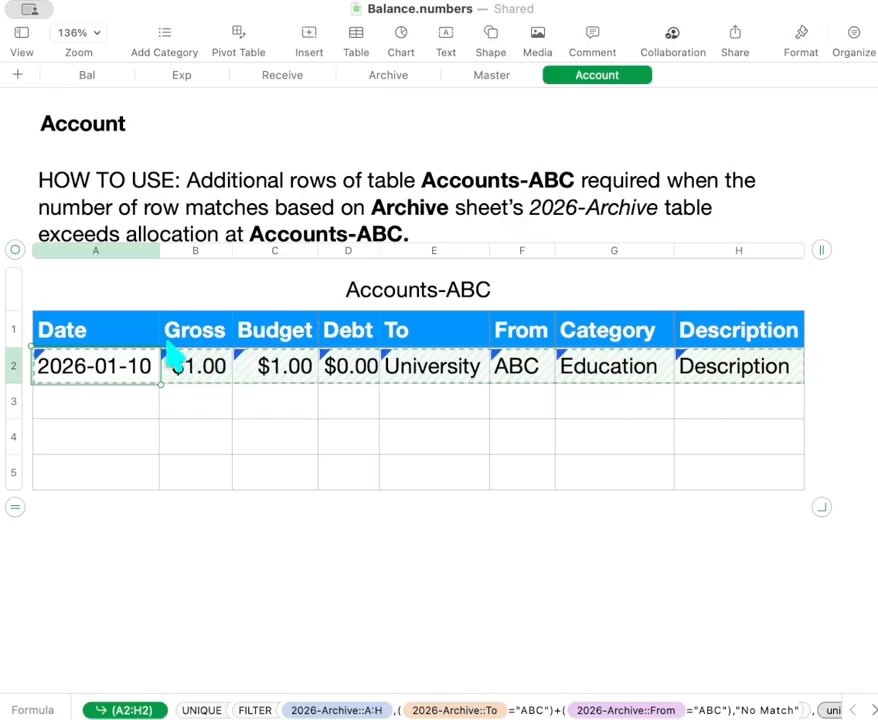
{"action": "left_click", "coordinate": [138, 344]}
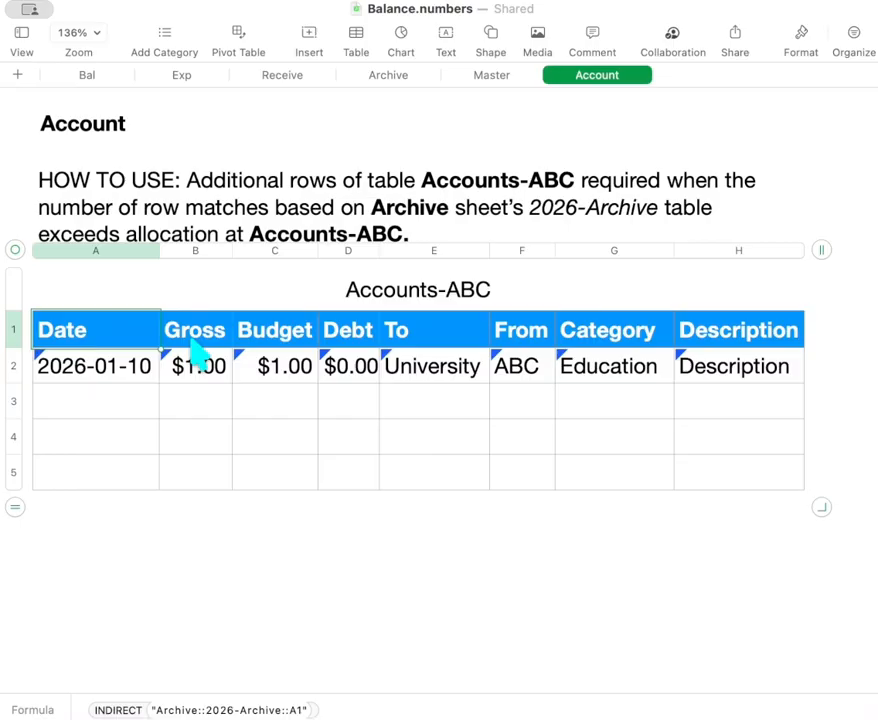
Step: Rename the Date header of the 2026-Archive table on the Archive sheet to Day
{"action": "left_click", "coordinate": [390, 76]}
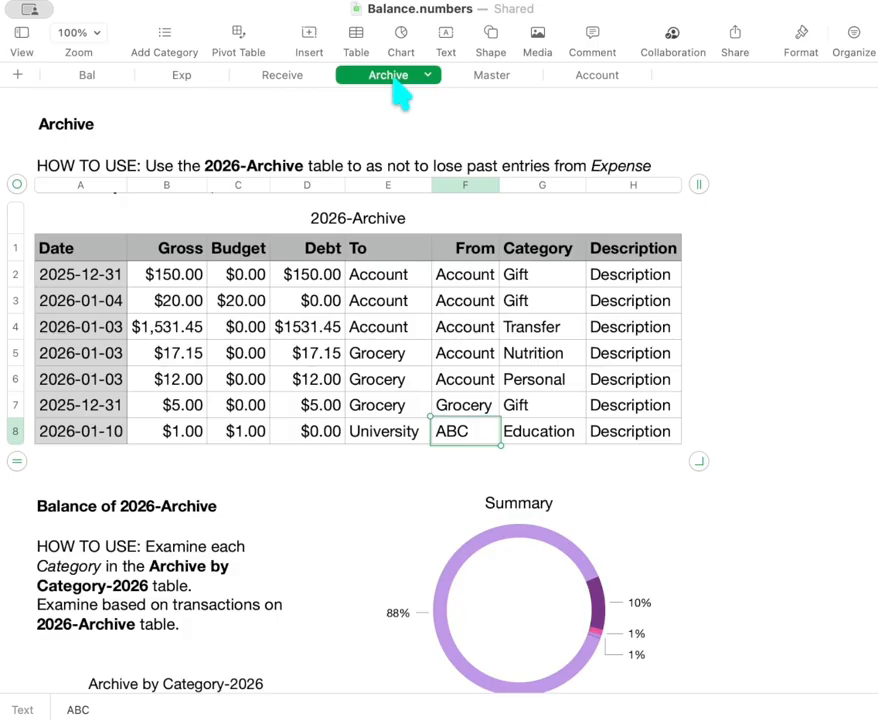
{"action": "left_click", "coordinate": [85, 247]}
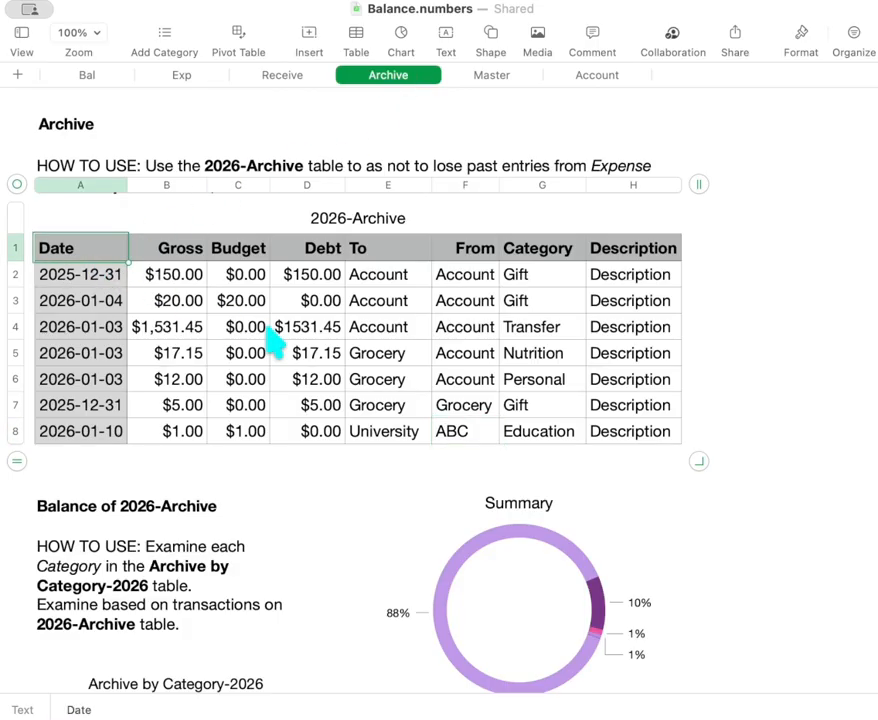
{"action": "type", "text": "Day"}
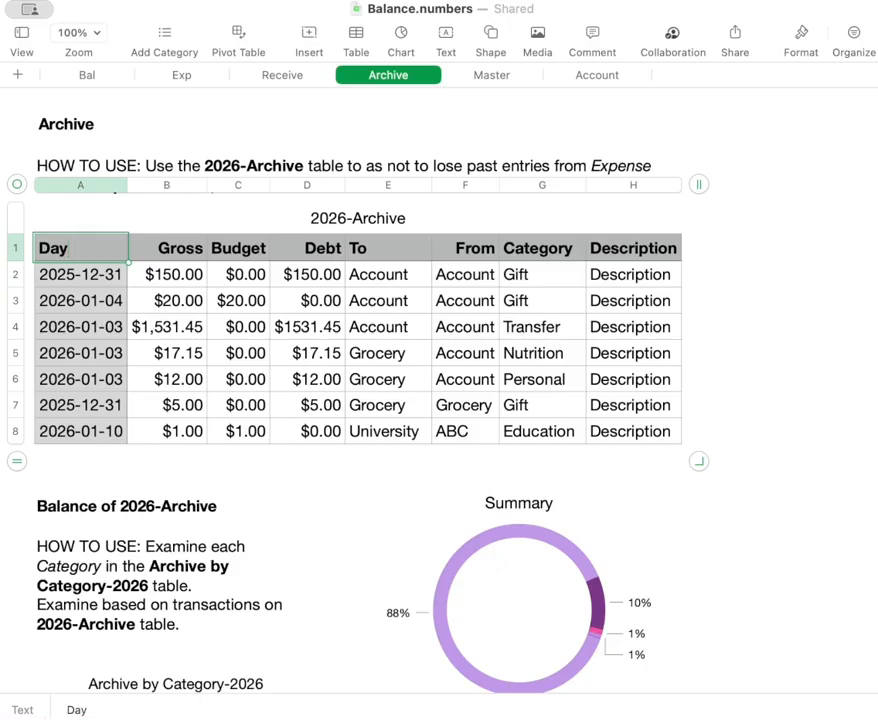
Step: Set the To value of the first entry in the 2026-Archive table, cell E2, to ABC
{"action": "left_click", "coordinate": [167, 248]}
{"action": "key", "text": "Tab"}
{"action": "key", "text": "Tab"}
{"action": "key", "text": "Tab"}
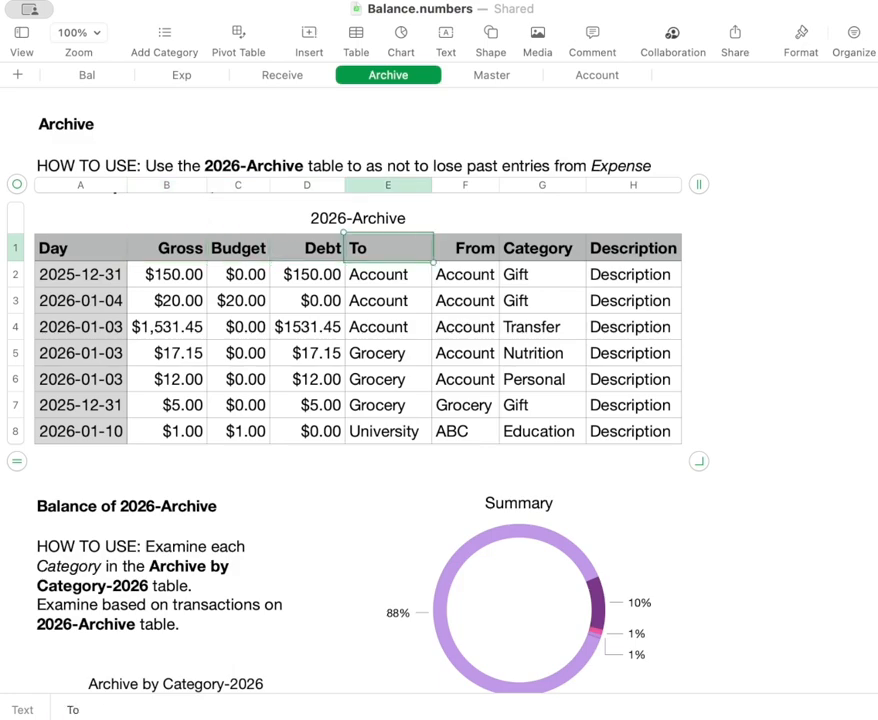
{"action": "key", "text": "Down"}
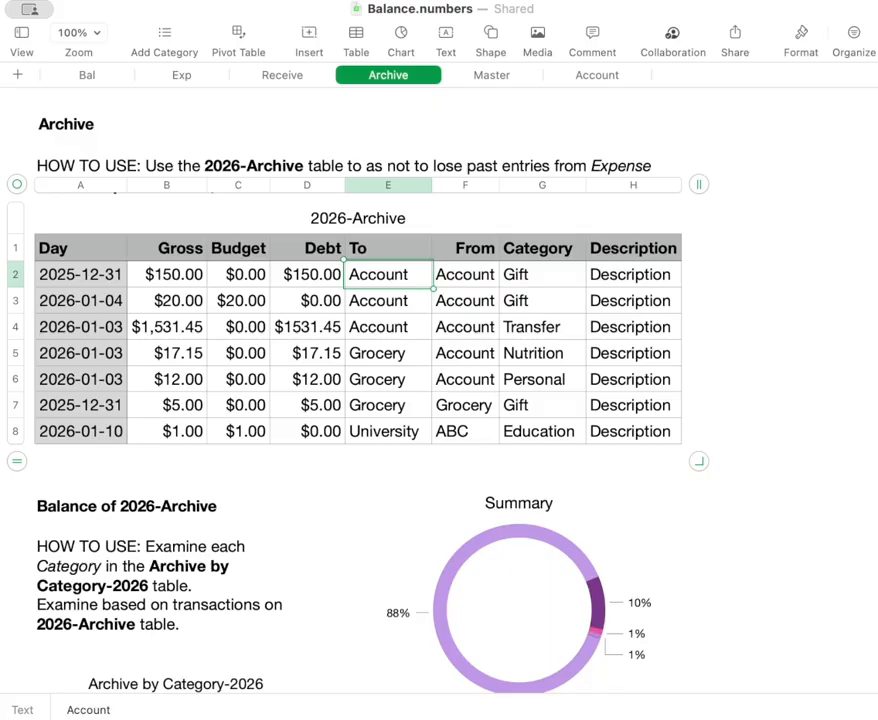
{"action": "type", "text": "ABC"}
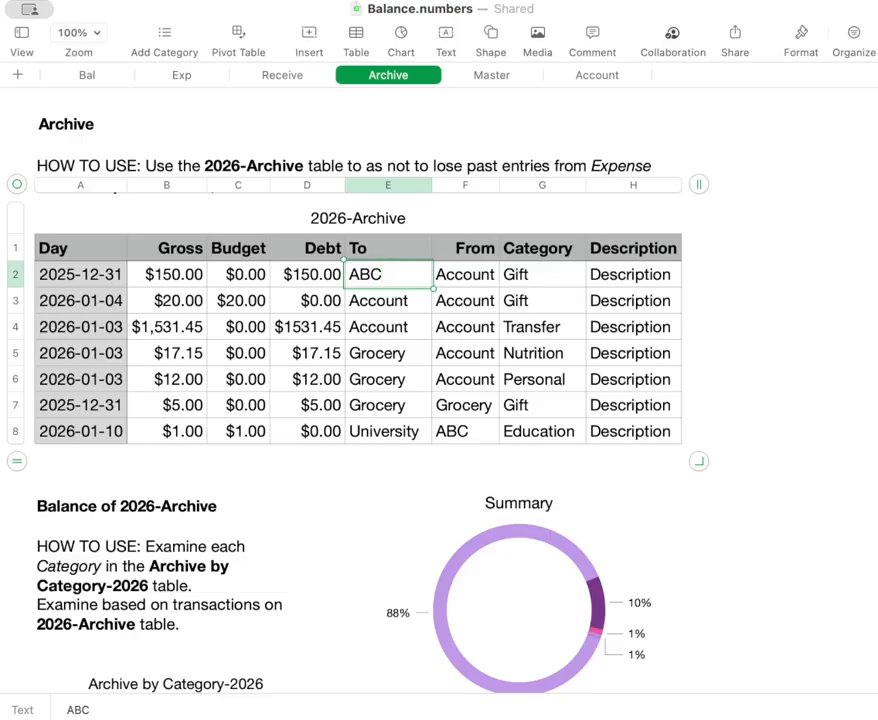
{"action": "key", "text": "Tab"}
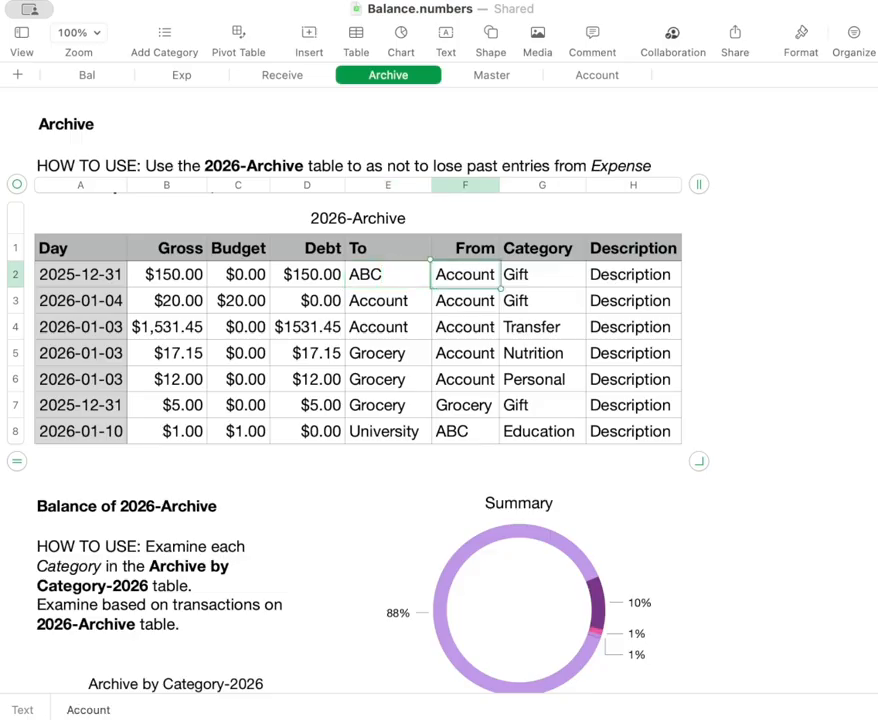
Step: Move the Category column of the 2026-Archive table directly after the Day column
{"action": "left_click", "coordinate": [530, 187]}
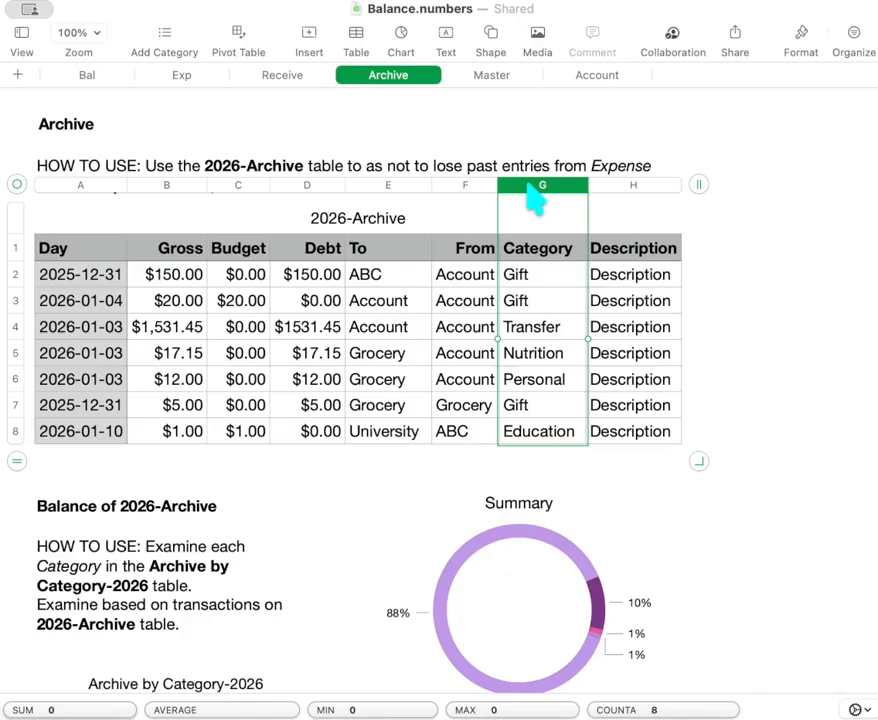
{"action": "left_click_drag", "start_coordinate": [535, 198], "coordinate": [150, 203]}
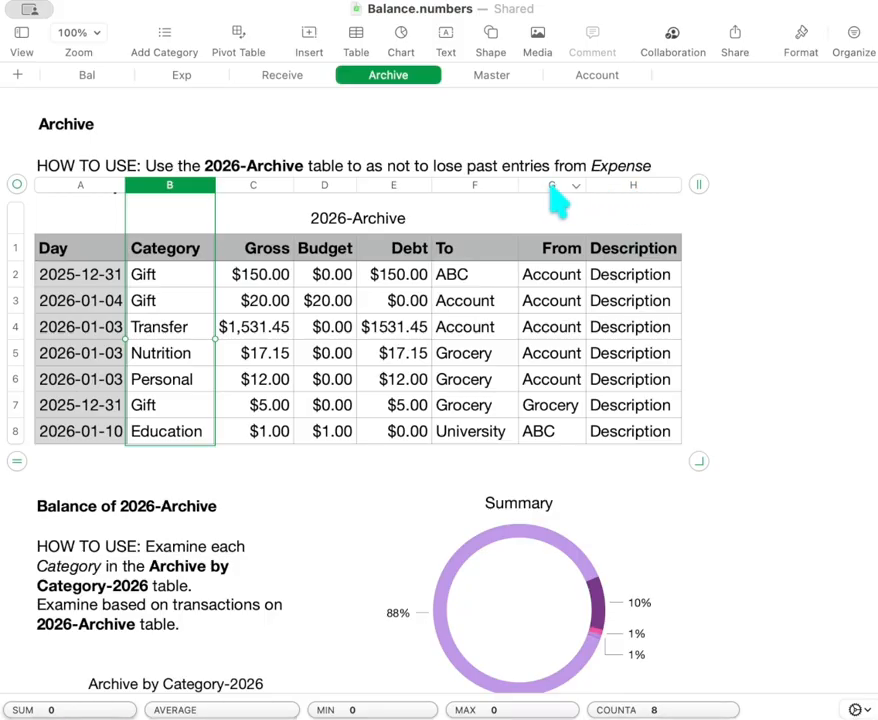
Step: Examine the header formulas across the Accounts-ABC table on the Account sheet, comparing them with the edited archive headers
{"action": "left_click", "coordinate": [588, 82]}
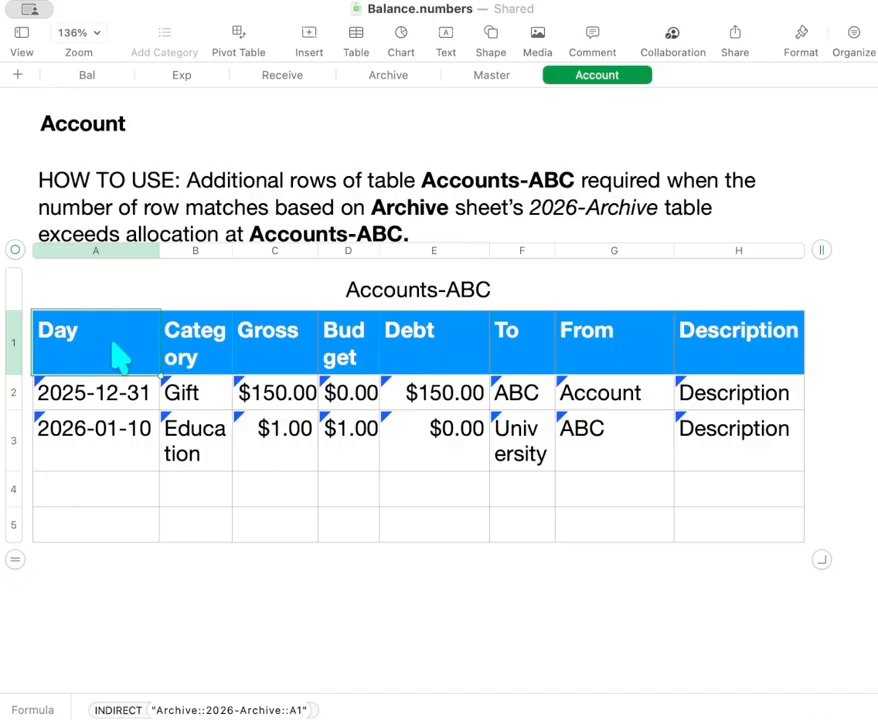
{"action": "key", "text": "Tab"}
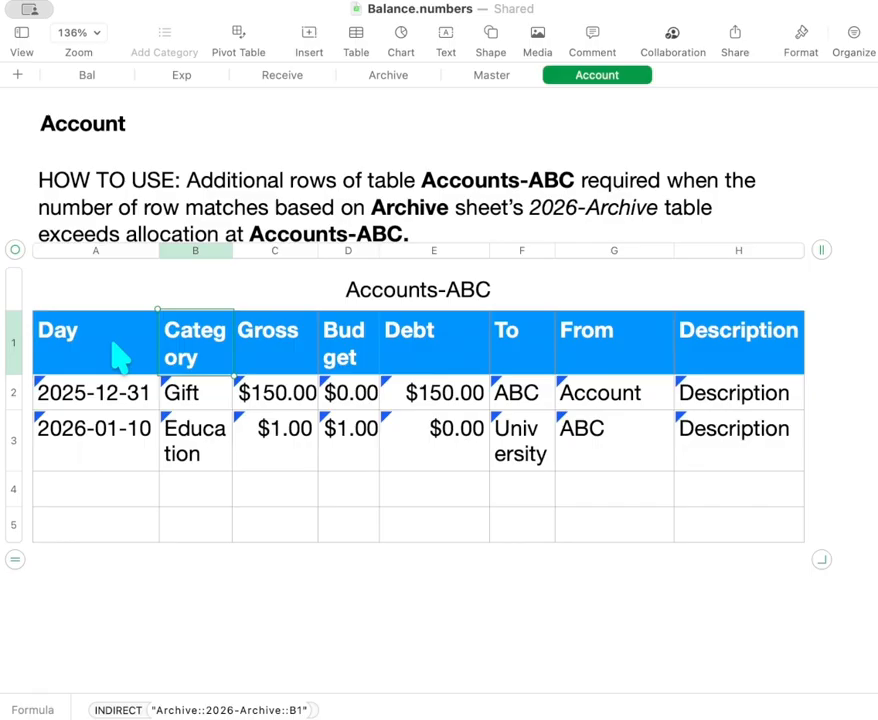
{"action": "key", "text": "Tab"}
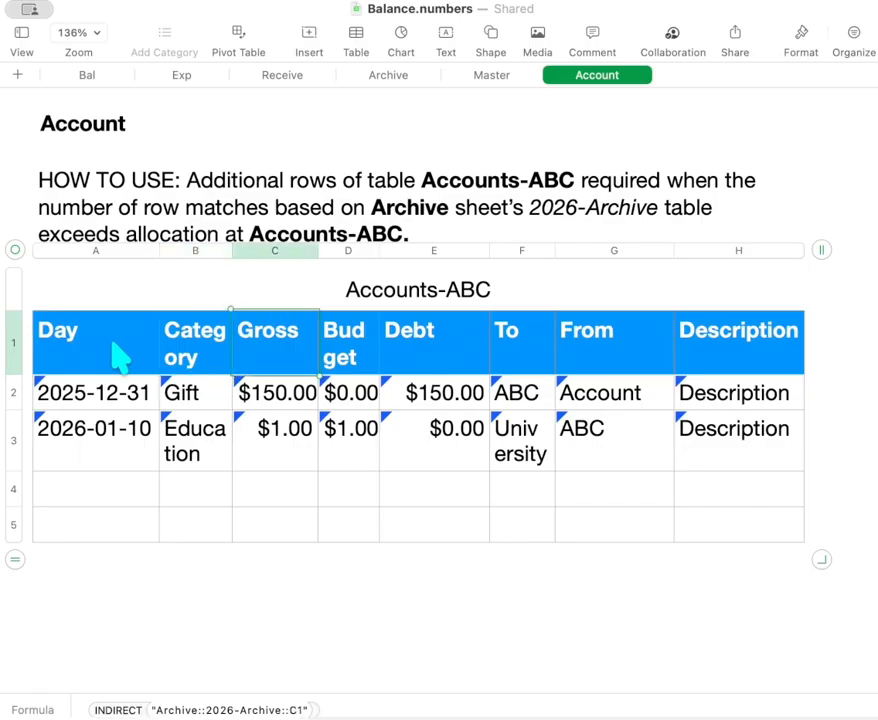
{"action": "key", "text": "shift+Tab"}
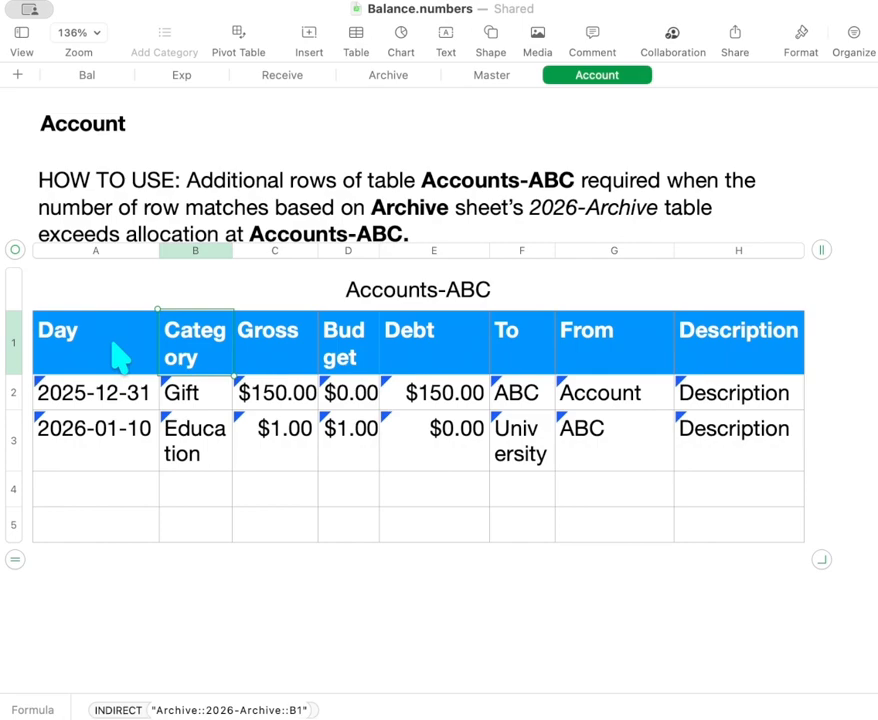
{"action": "key", "text": "Tab"}
{"action": "key", "text": "Tab"}
{"action": "key", "text": "Tab"}
{"action": "key", "text": "Tab"}
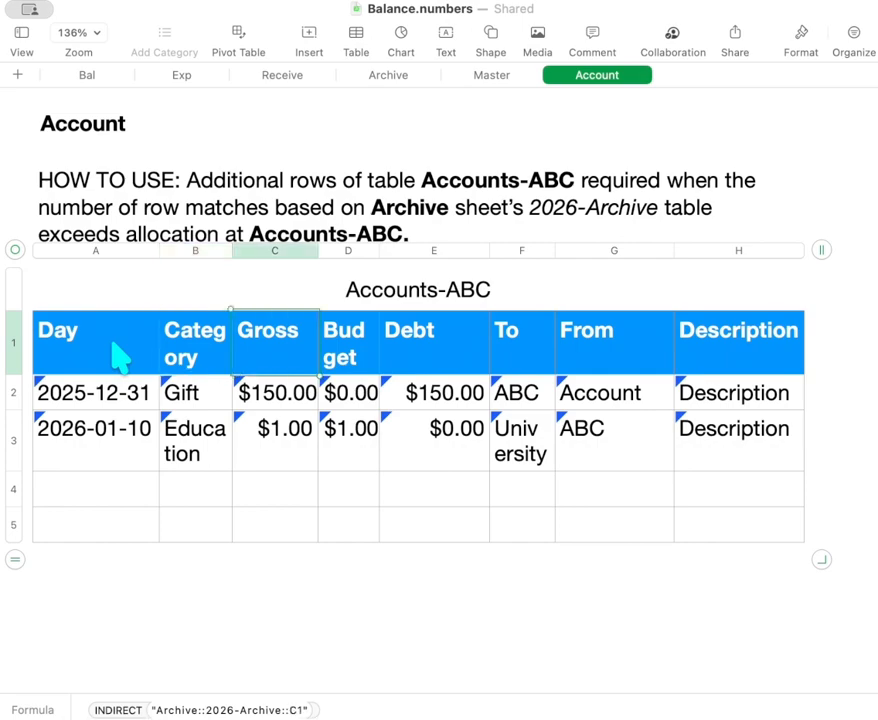
{"action": "key", "text": "Down"}
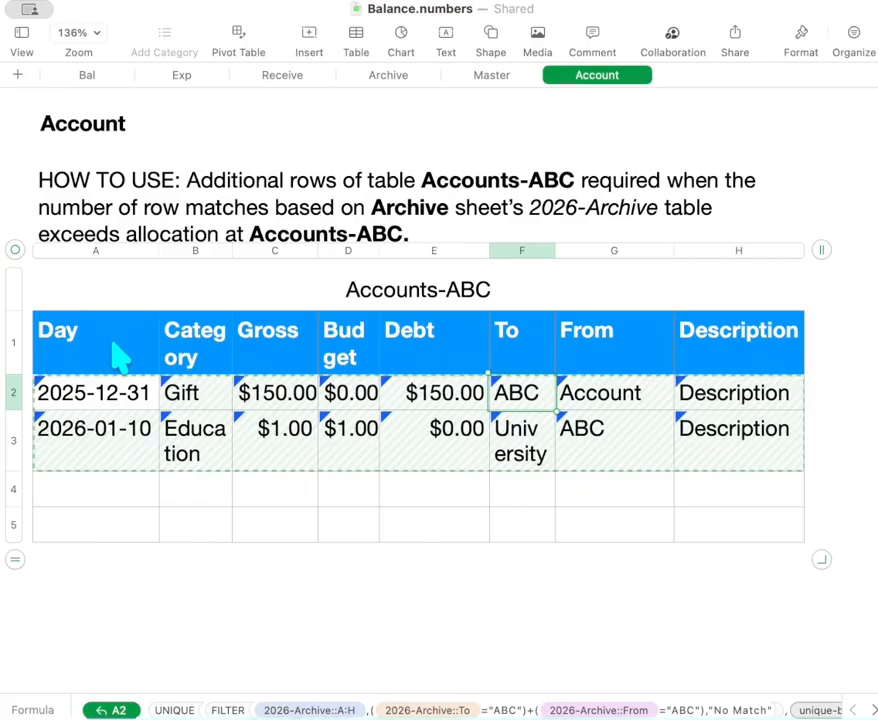
{"action": "key", "text": "Up"}
{"action": "key", "text": "Right"}
{"action": "key", "text": "Right"}
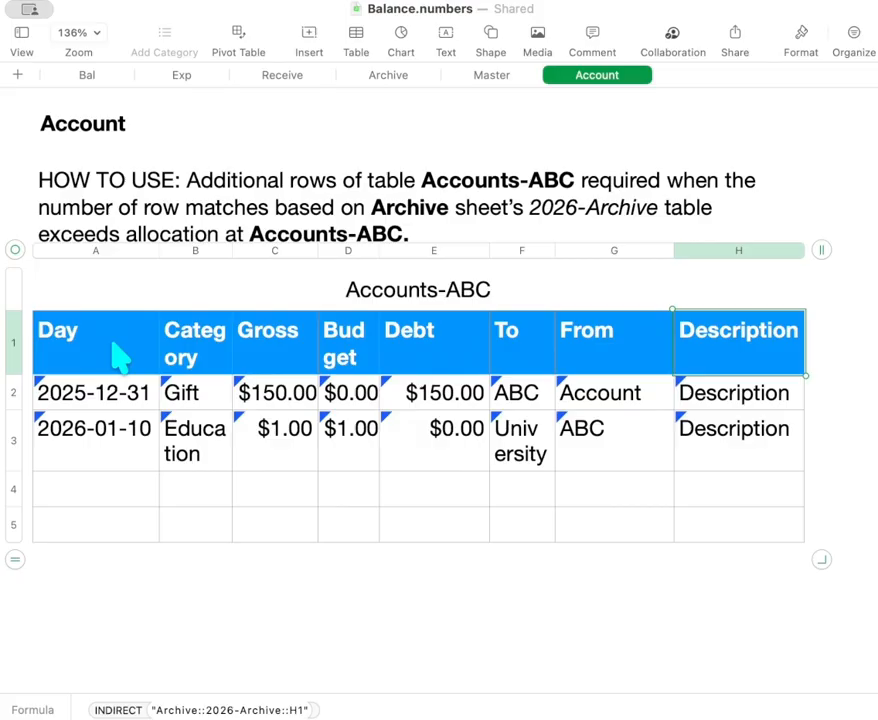
{"action": "key", "text": "Left"}
{"action": "key", "text": "Left"}
{"action": "key", "text": "Left"}
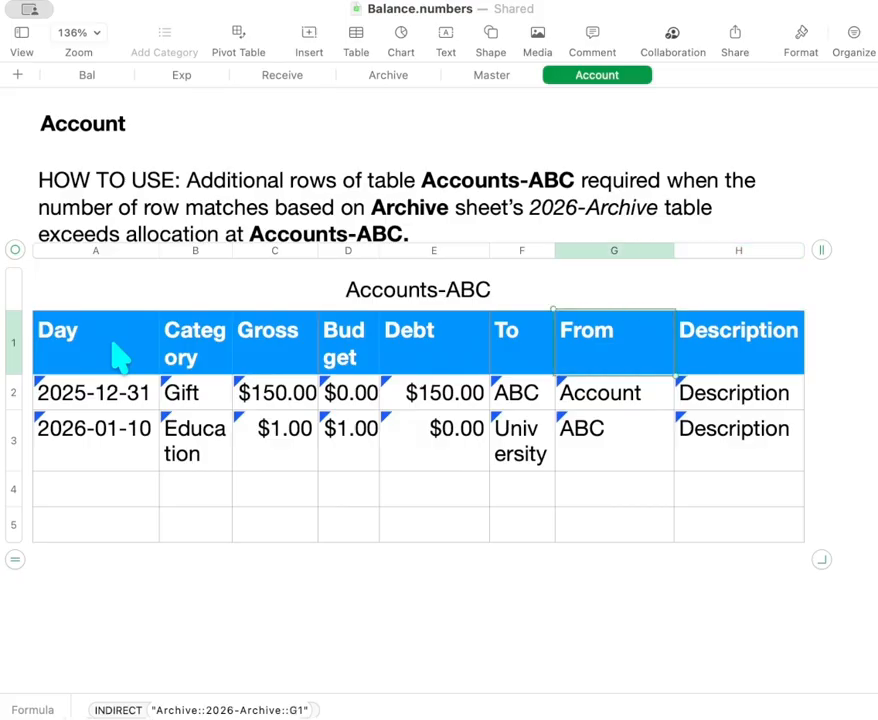
{"action": "key", "text": "Left"}
{"action": "key", "text": "Left"}
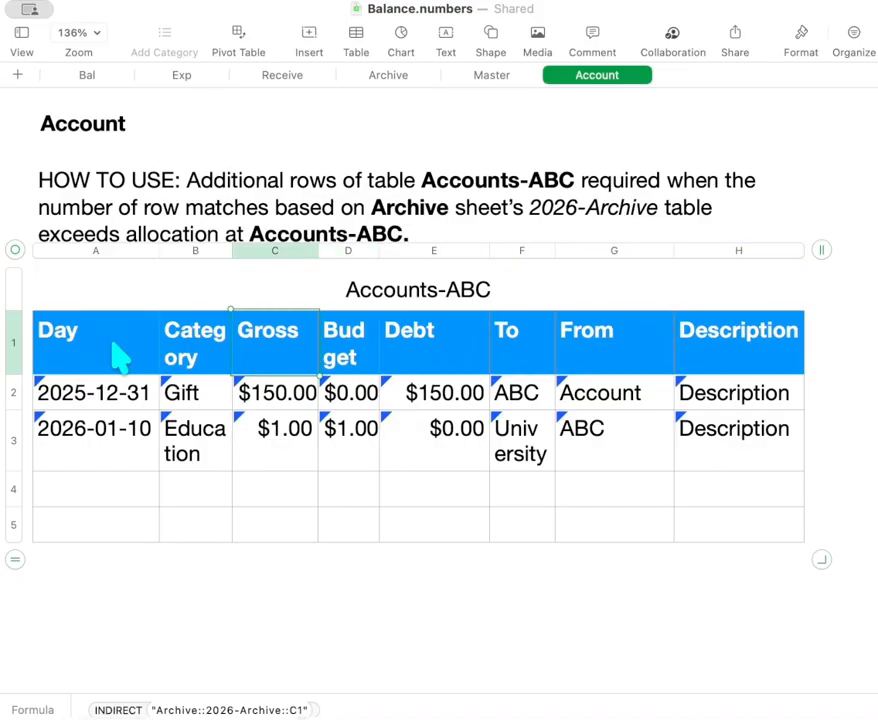
{"action": "key", "text": "Left"}
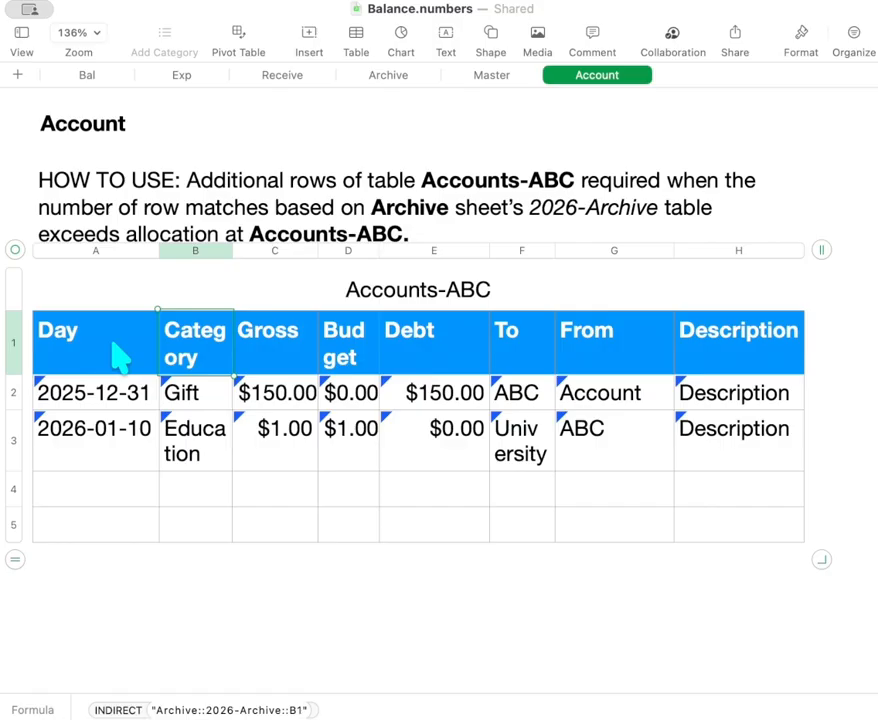
Step: Examine the filter formula behind the Category cells in rows 2 and 3 of the Accounts-ABC table
{"action": "key", "text": "Down"}
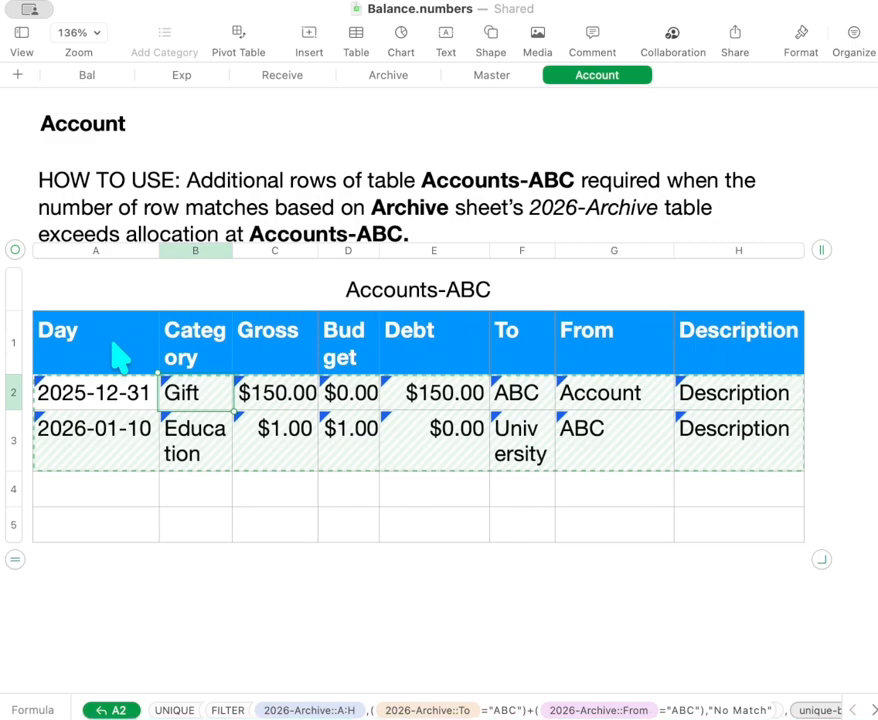
{"action": "key", "text": "Up"}
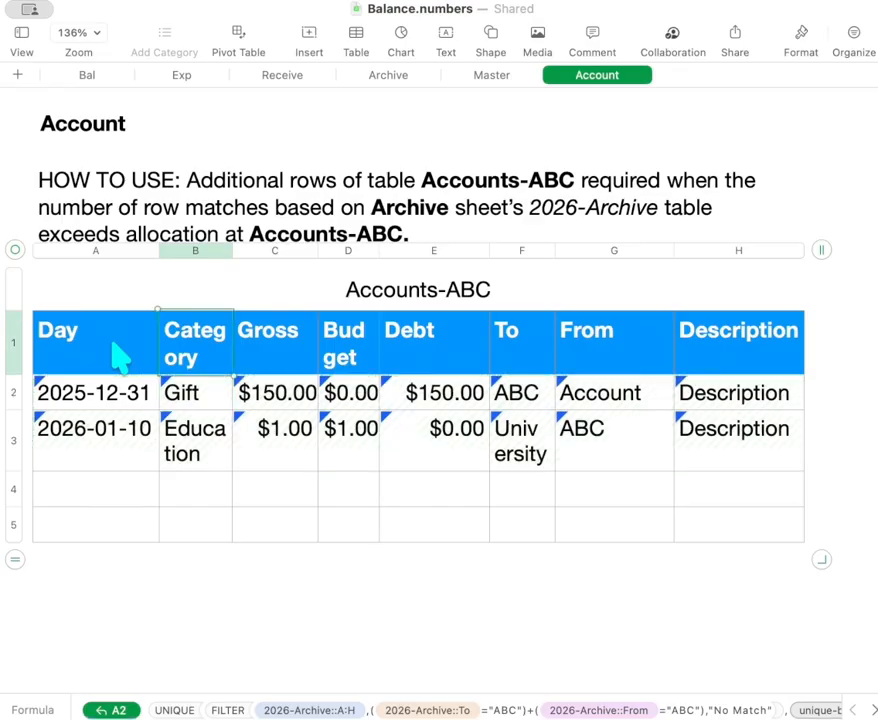
{"action": "key", "text": "Down"}
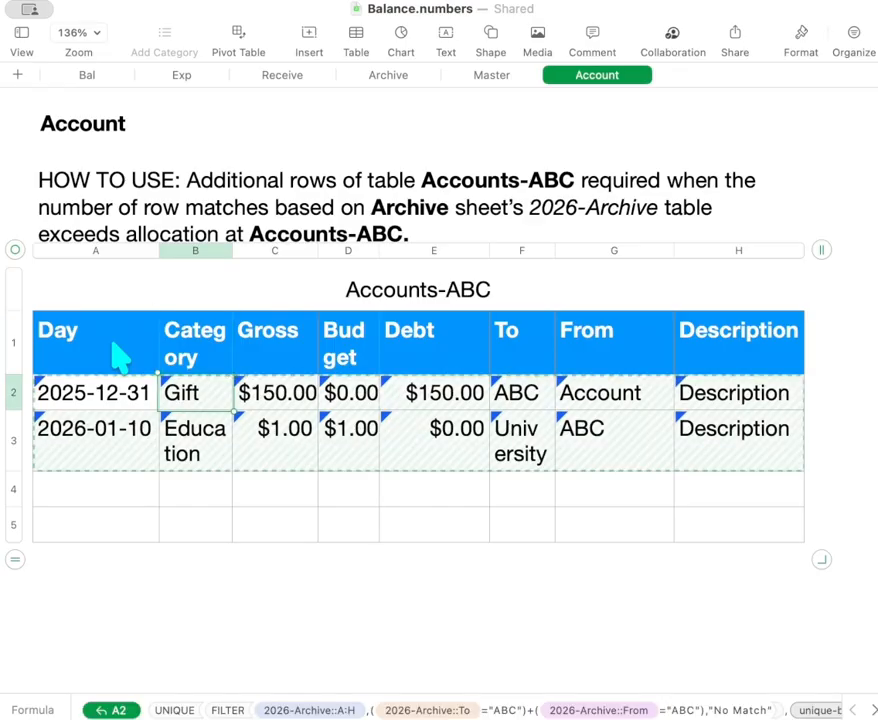
{"action": "key", "text": "Down"}
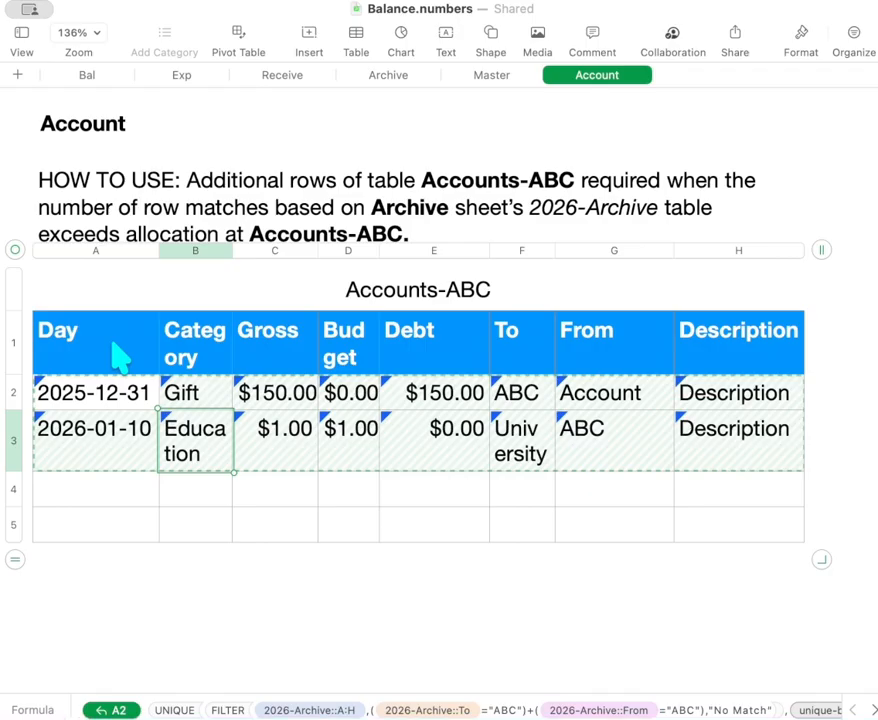
{"action": "key", "text": "Up"}
{"action": "key", "text": "Up"}
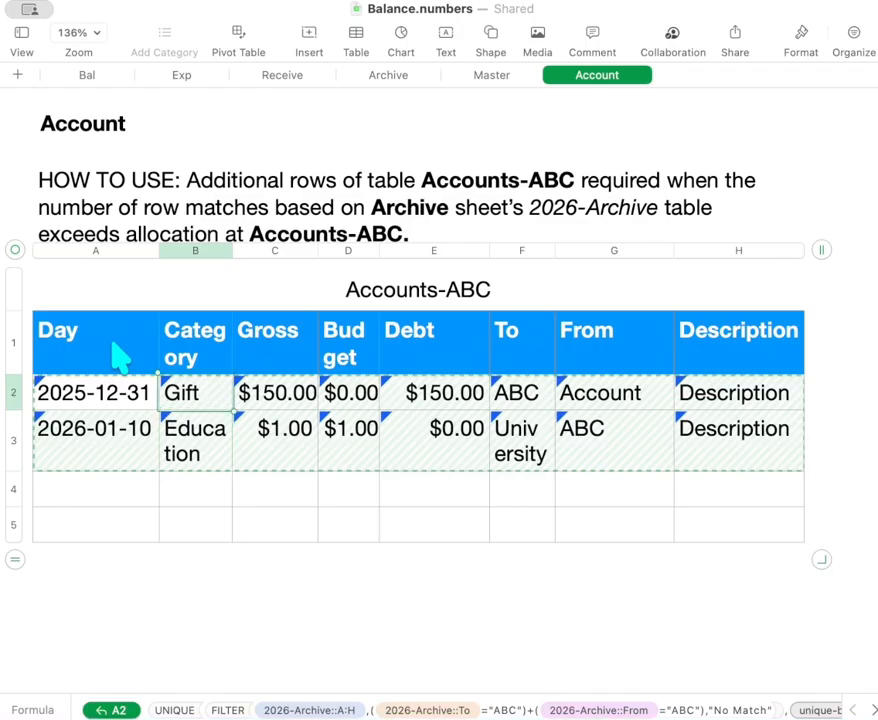